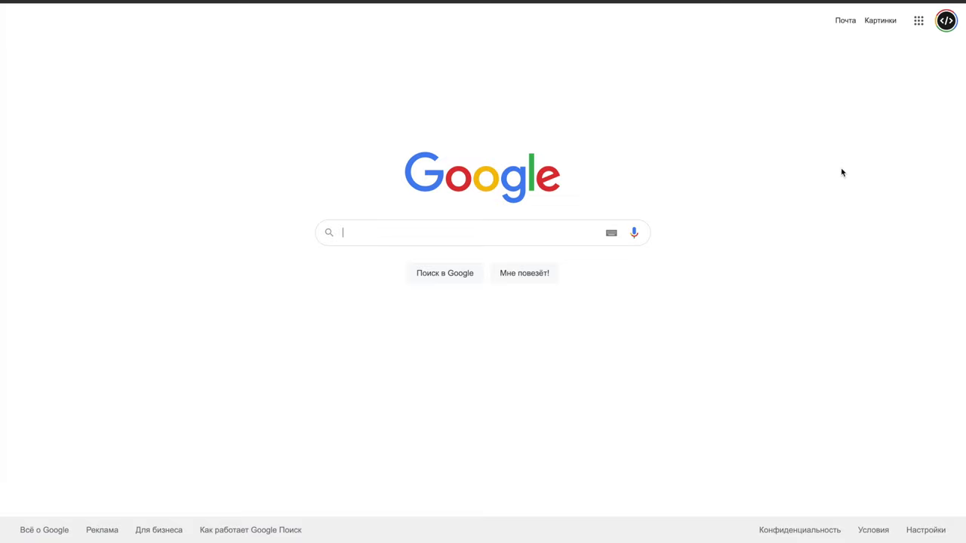
- Search Google for "jdk" and open Oracle's Java SE Downloads page from the results
{"action": "type", "text": "jdk"}
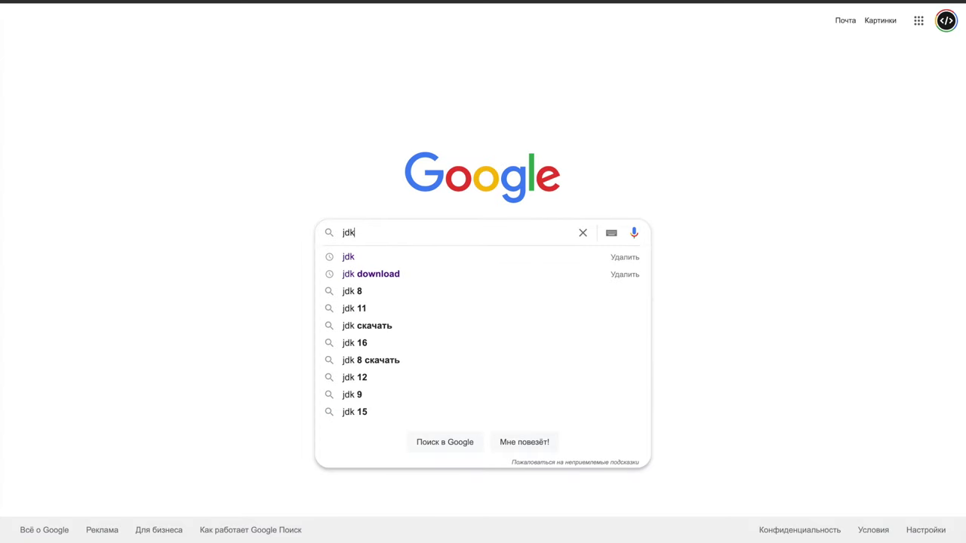
{"action": "key", "text": "Return"}
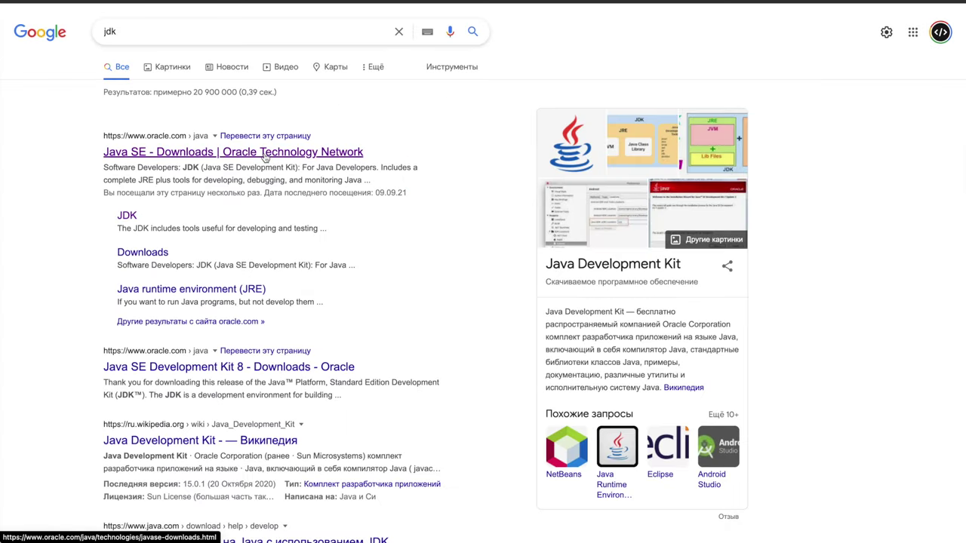
{"action": "left_click", "coordinate": [181, 154]}
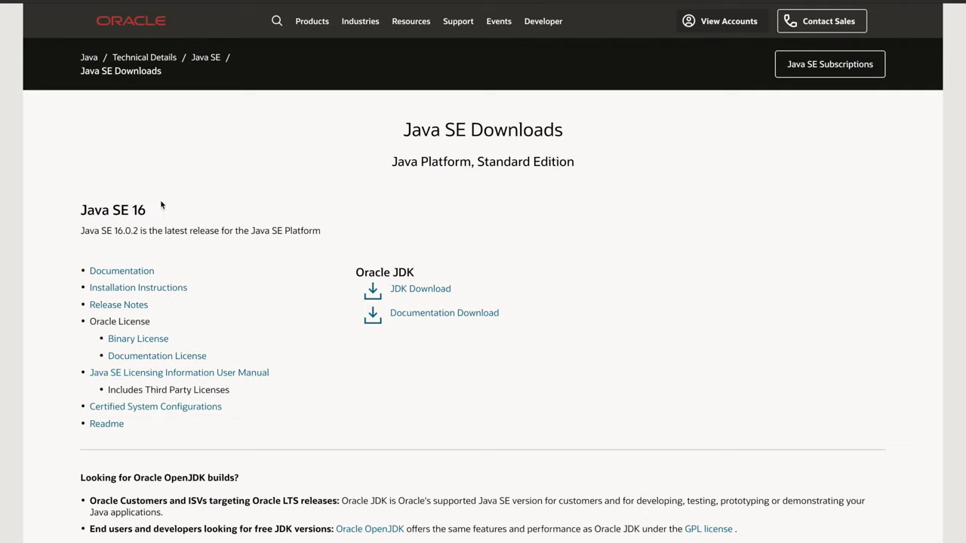
{"action": "left_click_drag", "start_coordinate": [131, 210], "coordinate": [143, 211]}
{"action": "left_click", "coordinate": [145, 210]}
{"action": "left_click_drag", "start_coordinate": [129, 211], "coordinate": [110, 213]}
{"action": "left_click", "coordinate": [209, 204]}
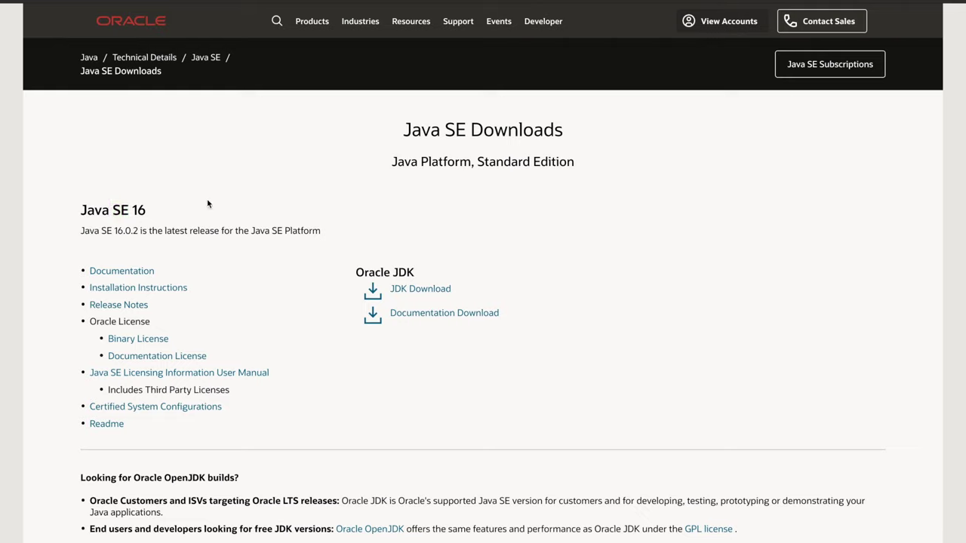
- Open the Oracle JDK download page for Java SE 16 and review the table of packages for Linux, macOS and Windows
{"action": "left_click", "coordinate": [442, 290]}
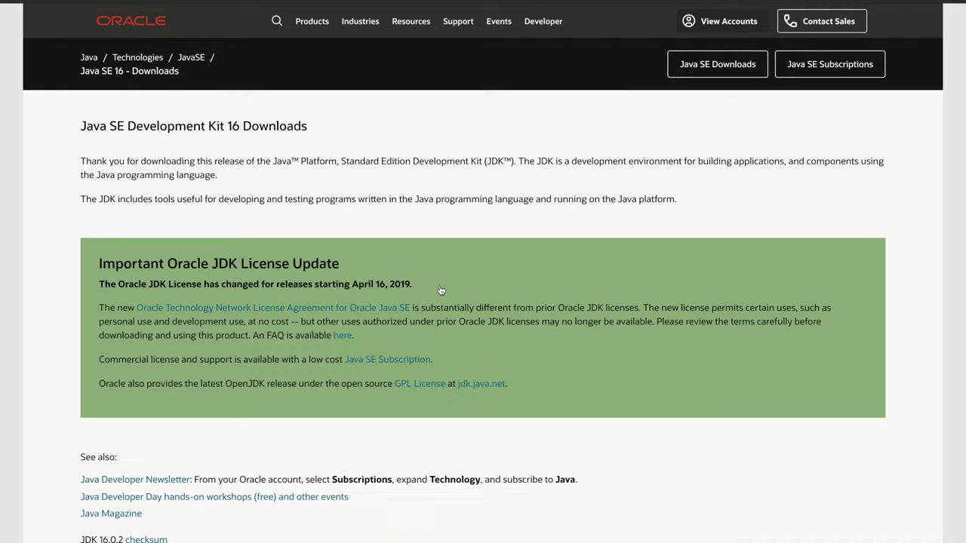
{"action": "scroll", "coordinate": [442, 291], "scroll_direction": "down", "scroll_amount": 6}
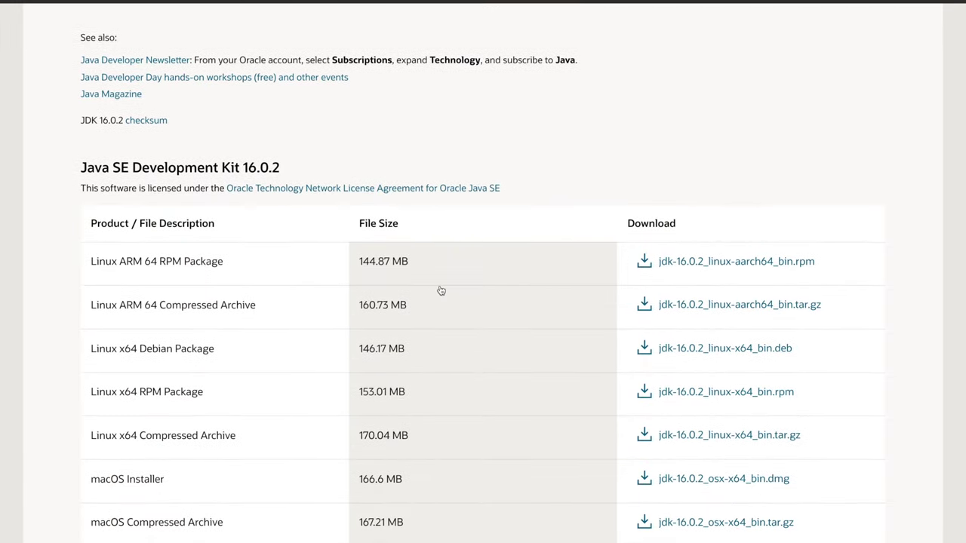
{"action": "scroll", "coordinate": [441, 290], "scroll_direction": "down", "scroll_amount": 2}
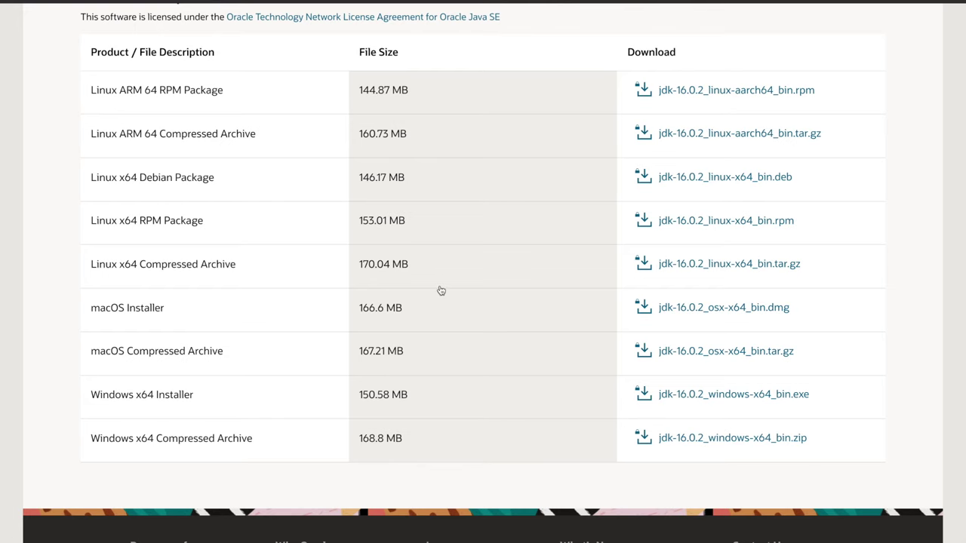
{"action": "scroll", "coordinate": [442, 290], "scroll_direction": "down", "scroll_amount": 1}
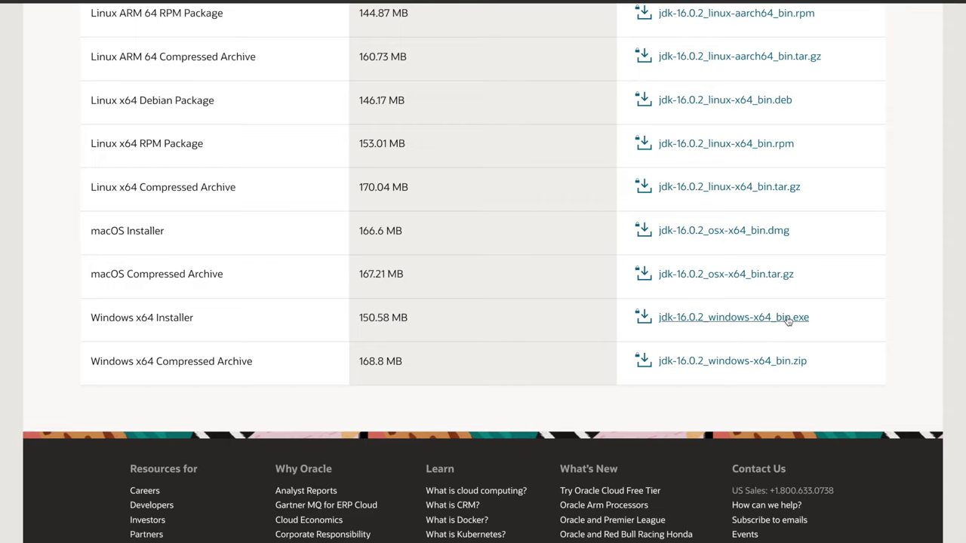
{"action": "scroll", "coordinate": [778, 323], "scroll_direction": "up", "scroll_amount": 3}
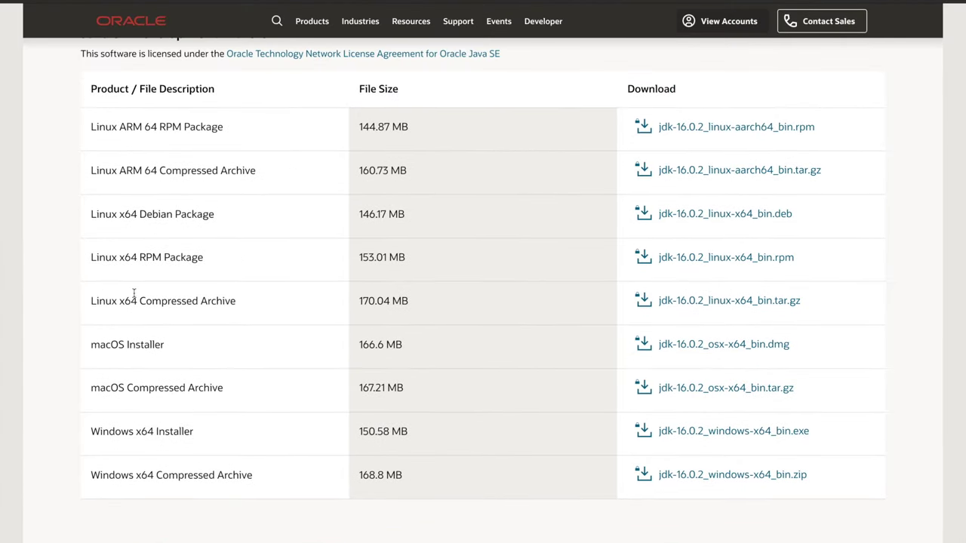
{"action": "scroll", "coordinate": [358, 280], "scroll_direction": "down", "scroll_amount": 1}
{"action": "scroll", "coordinate": [359, 281], "scroll_direction": "down", "scroll_amount": 2}
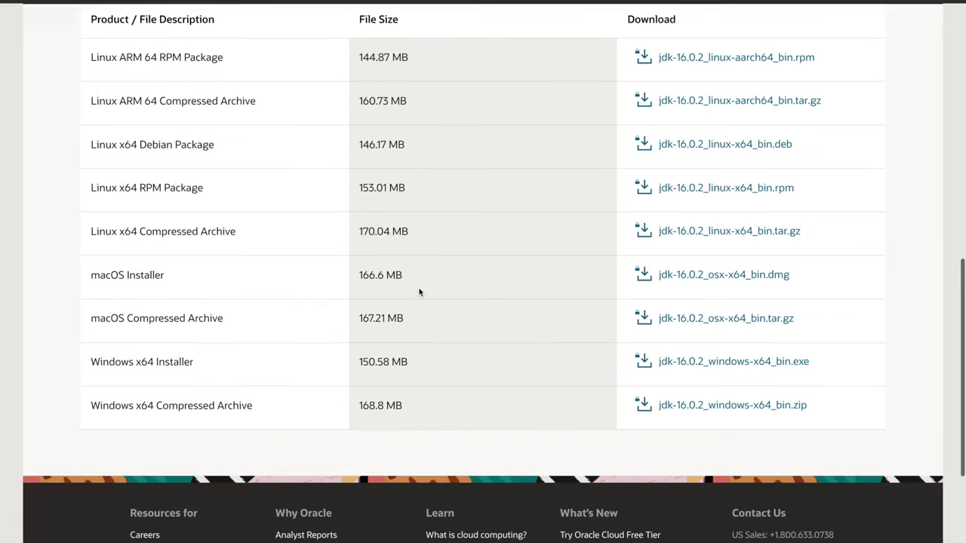
- Download the macOS installer jdk-16.0.2_osx-x64_bin.dmg, accepting the Oracle Technology Network License Agreement
{"action": "left_click", "coordinate": [781, 276]}
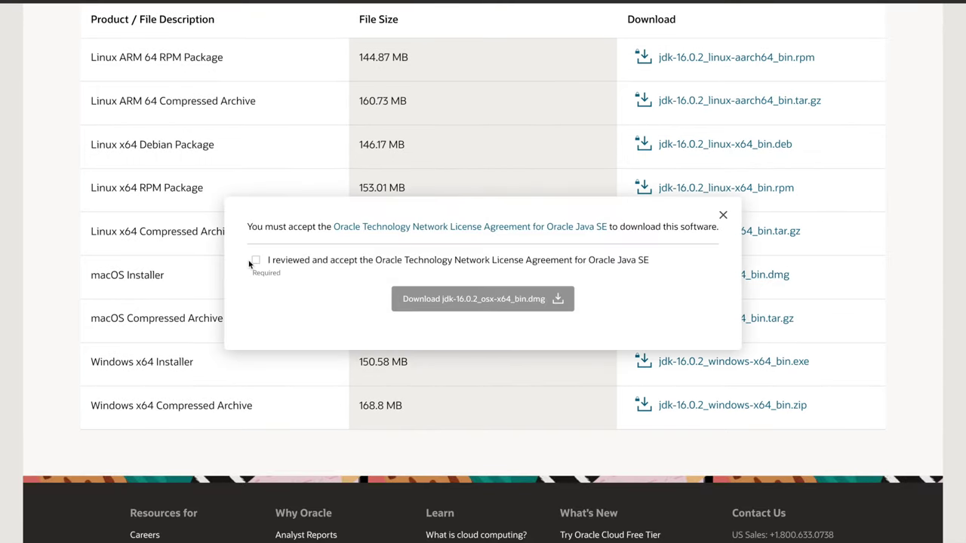
{"action": "left_click", "coordinate": [255, 260]}
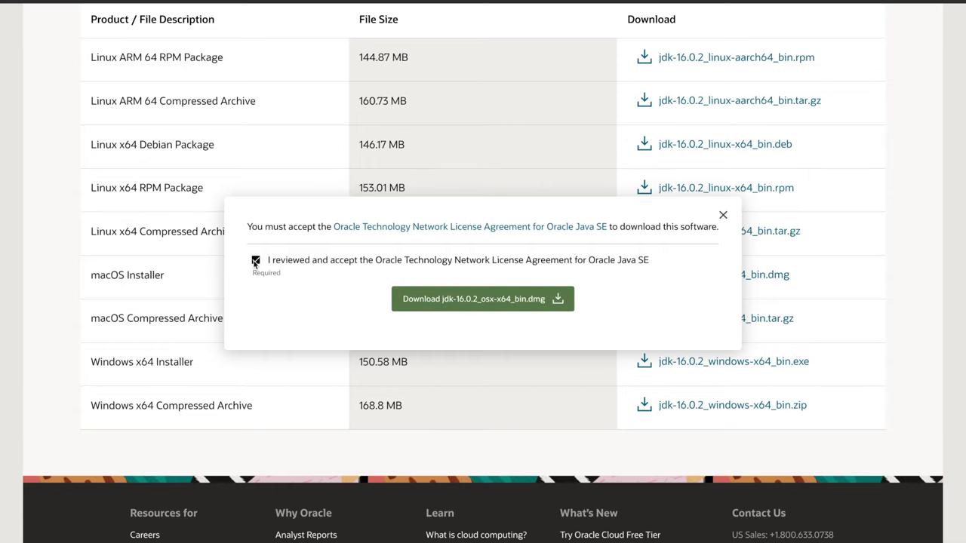
{"action": "left_click", "coordinate": [490, 305]}
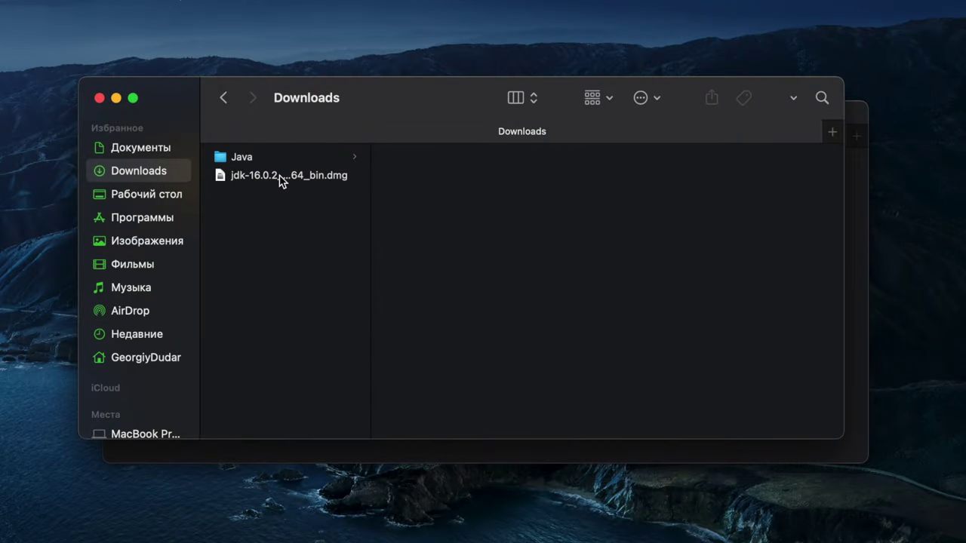
- Switch to the mounted JDK 16.0.2 disk image in Finder and launch JDK 16.0.2.pkg
{"action": "left_click", "coordinate": [860, 306]}
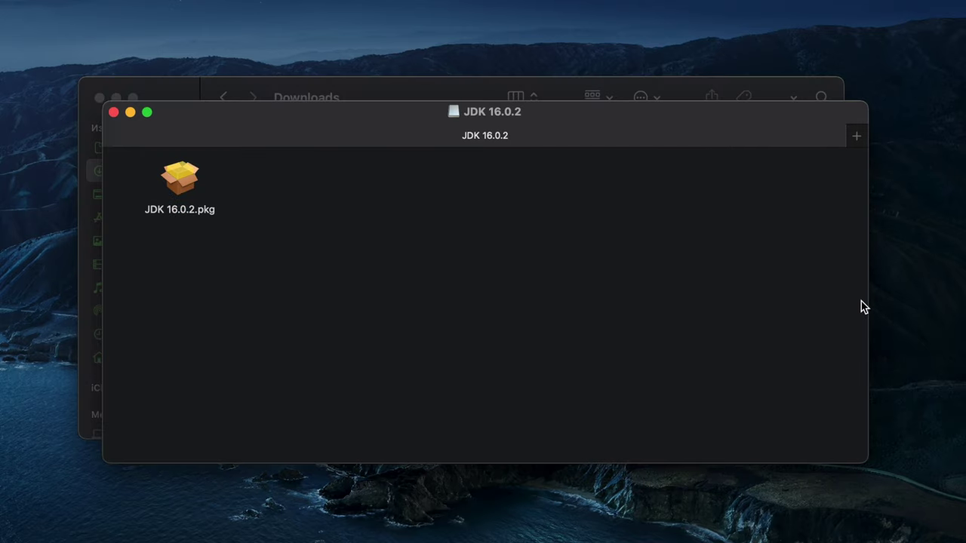
{"action": "left_click", "coordinate": [181, 184]}
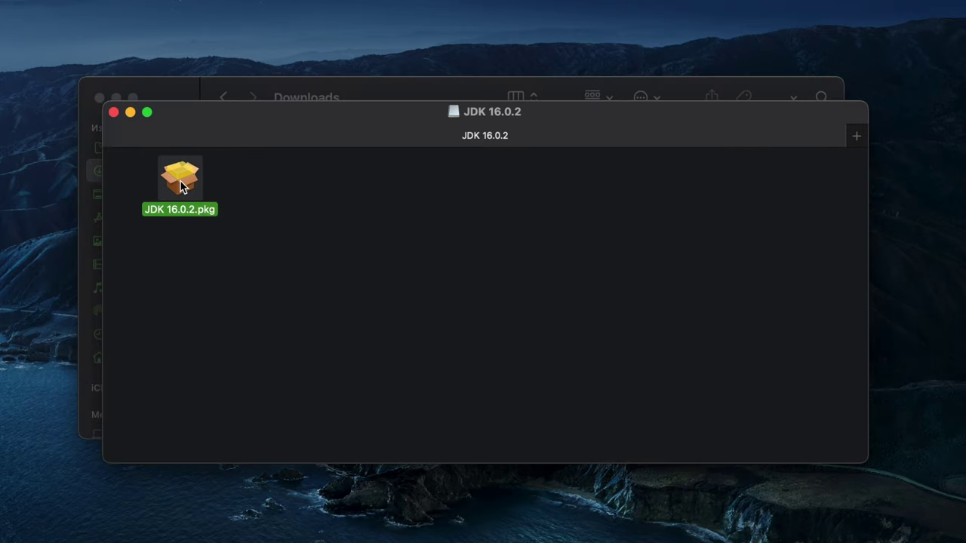
{"action": "double_click", "coordinate": [180, 185]}
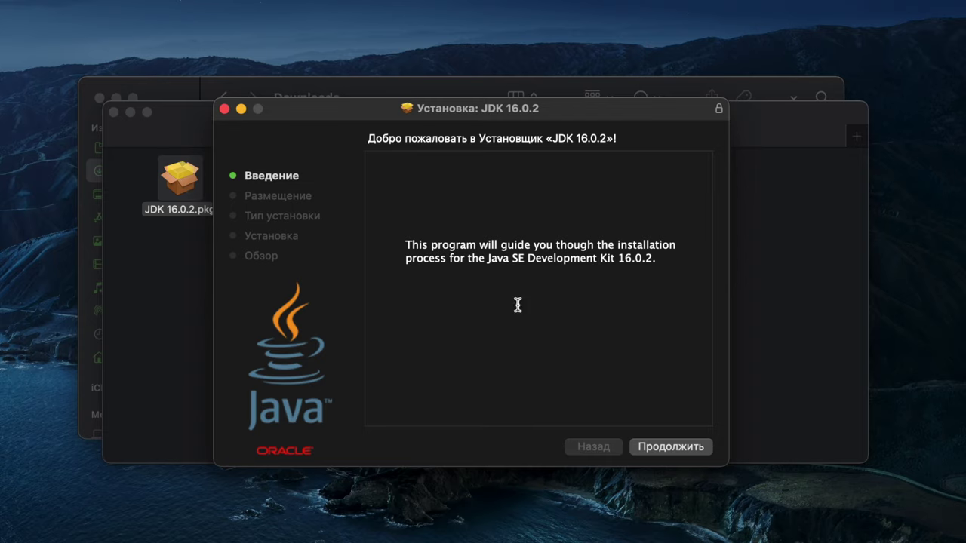
- Run the standard JDK 16.0.2 installation, authorise it with the account password, and close the installer
{"action": "left_click", "coordinate": [669, 446]}
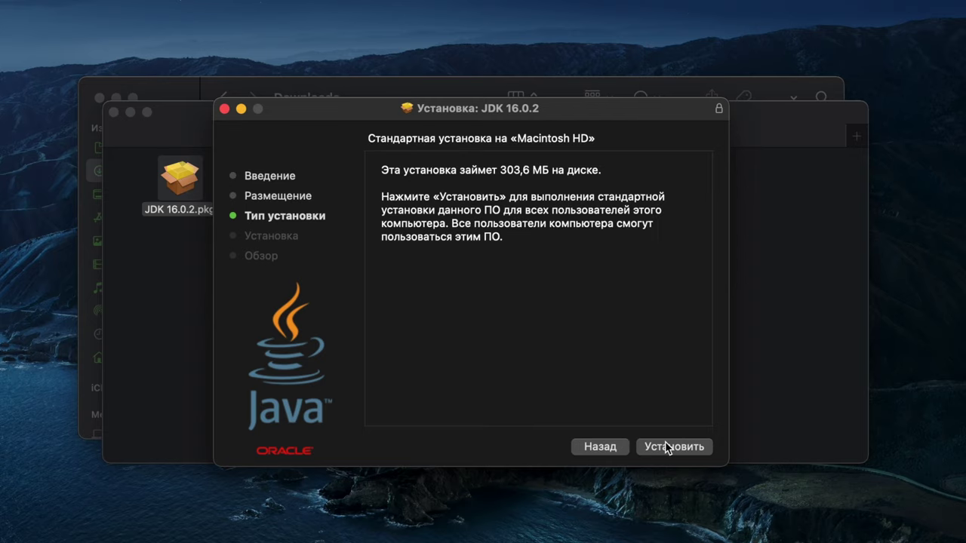
{"action": "left_click", "coordinate": [668, 446]}
{"action": "type", "text": "••••••••••"}
{"action": "key", "text": "Return"}
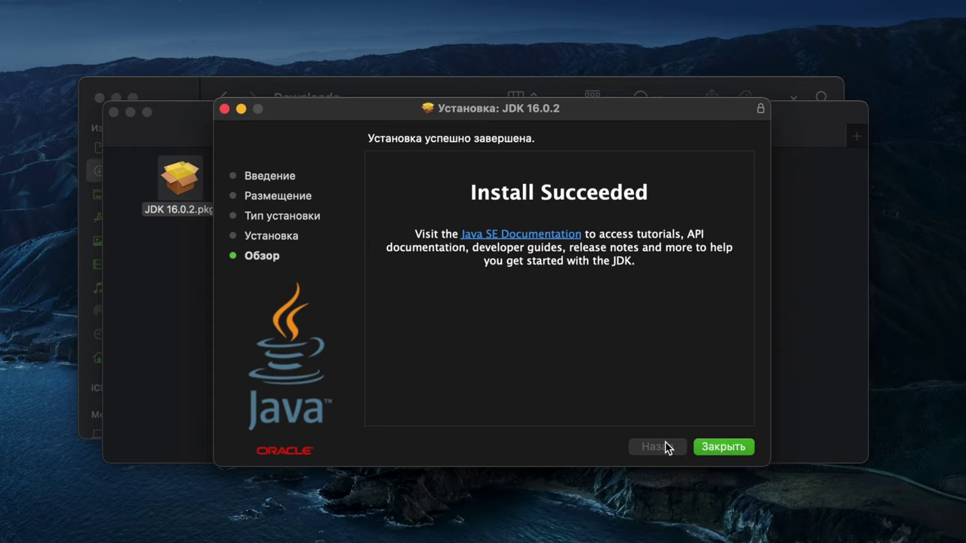
{"action": "left_click", "coordinate": [740, 452]}
{"action": "left_click", "coordinate": [566, 356]}
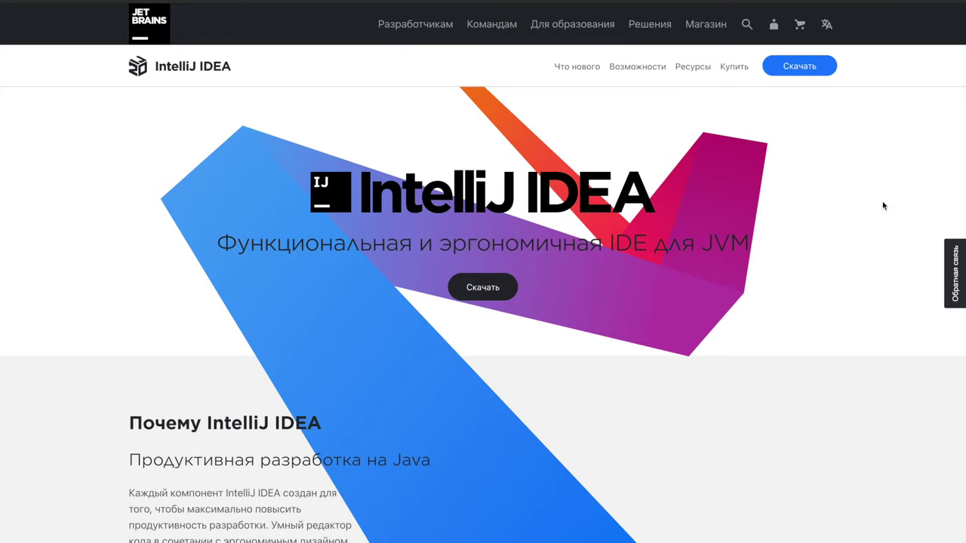
- Look over the IntelliJ IDEA product page, then open its download page and show the macOS builds
{"action": "scroll", "coordinate": [883, 205], "scroll_direction": "down", "scroll_amount": 15}
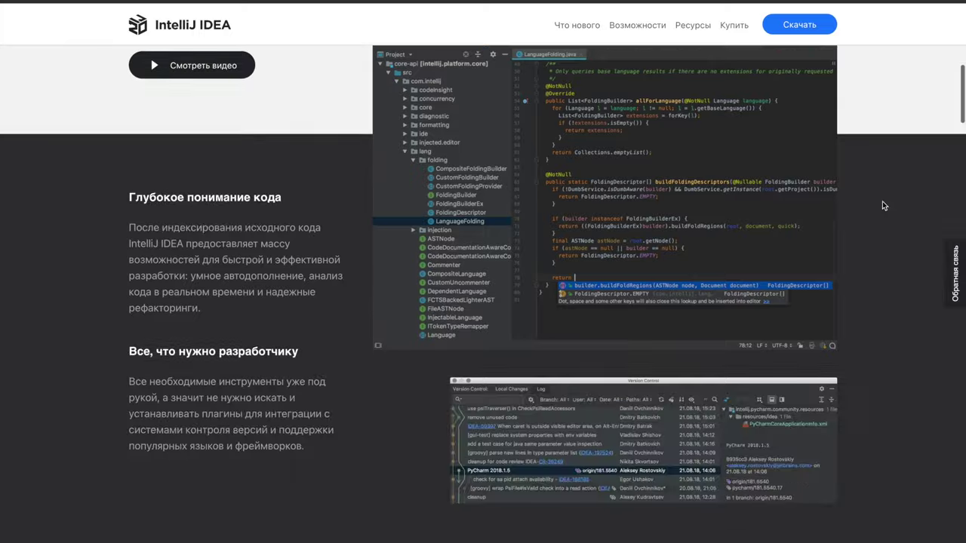
{"action": "scroll", "coordinate": [882, 201], "scroll_direction": "down", "scroll_amount": 10}
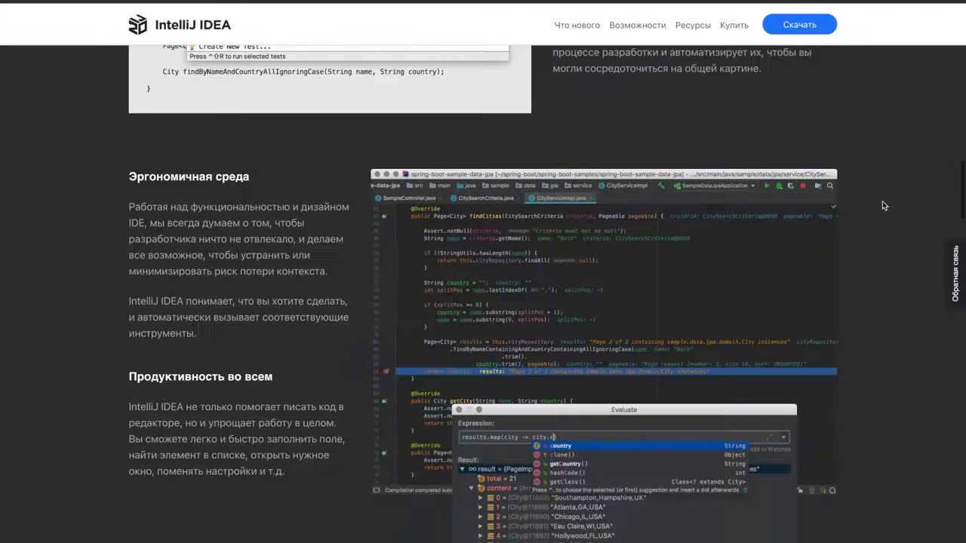
{"action": "scroll", "coordinate": [882, 201], "scroll_direction": "up", "scroll_amount": 15}
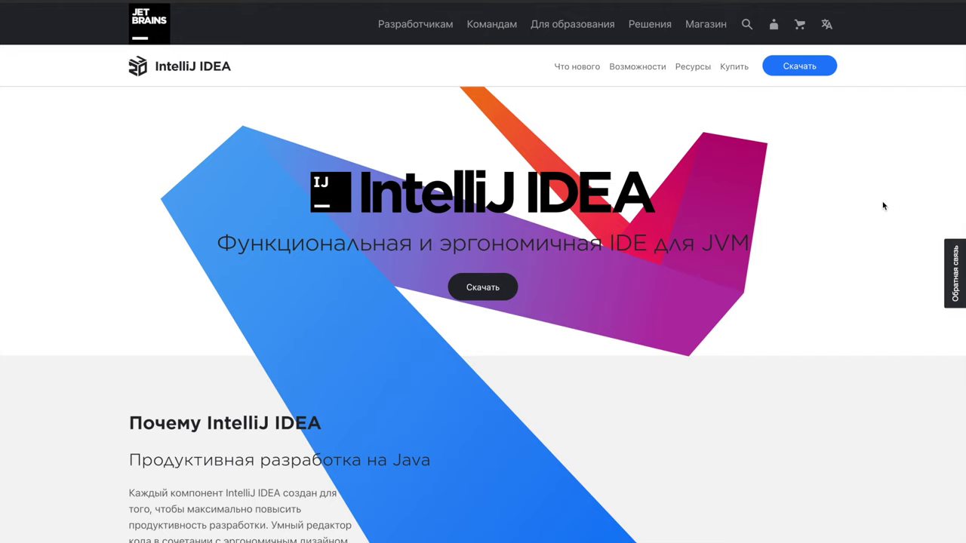
{"action": "left_click", "coordinate": [791, 68]}
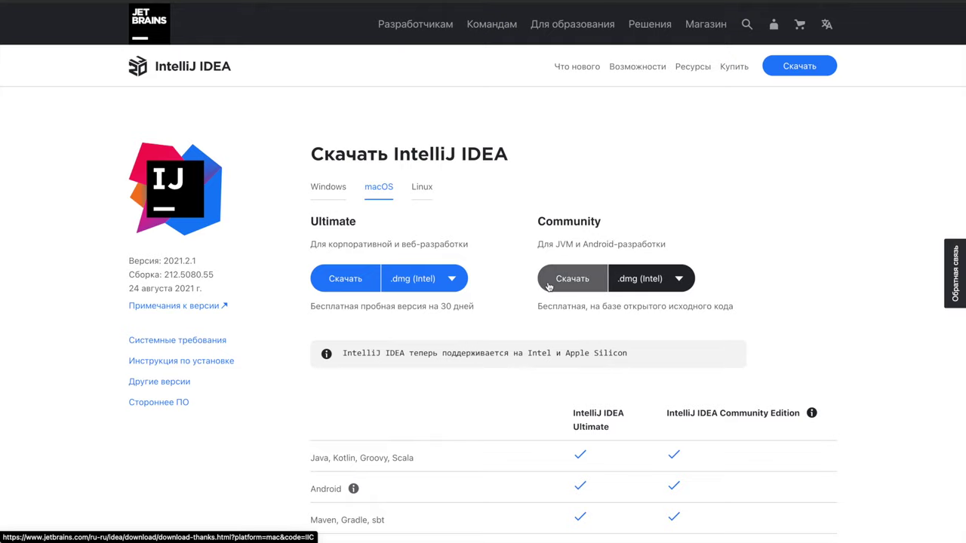
{"action": "left_click", "coordinate": [332, 194]}
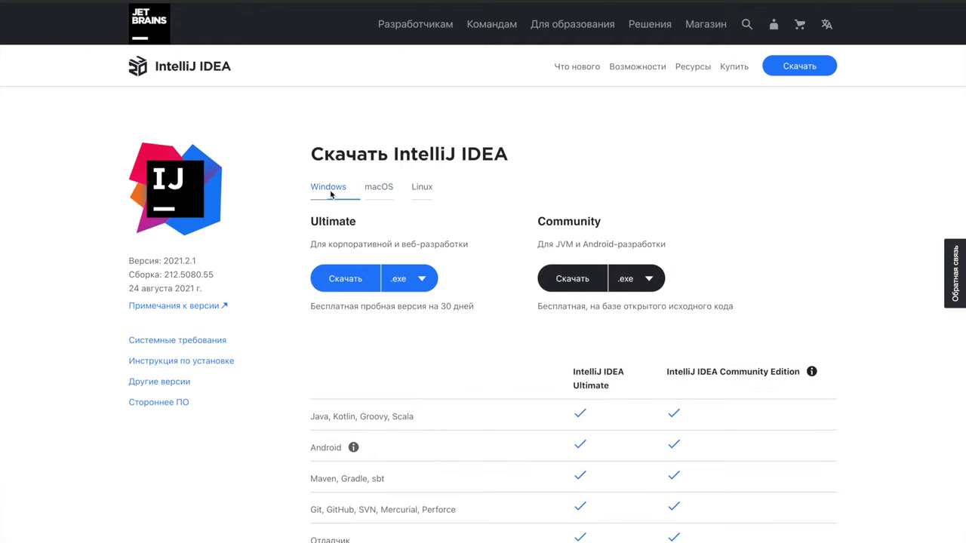
{"action": "left_click", "coordinate": [375, 194]}
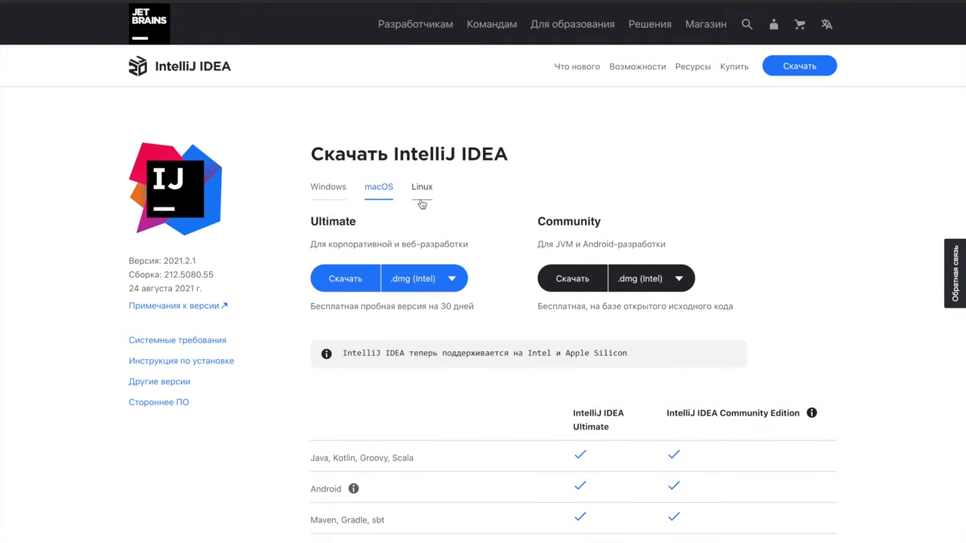
- Examine the feature comparison between the IntelliJ IDEA Ultimate and Community editions
{"action": "scroll", "coordinate": [422, 201], "scroll_direction": "down", "scroll_amount": 3}
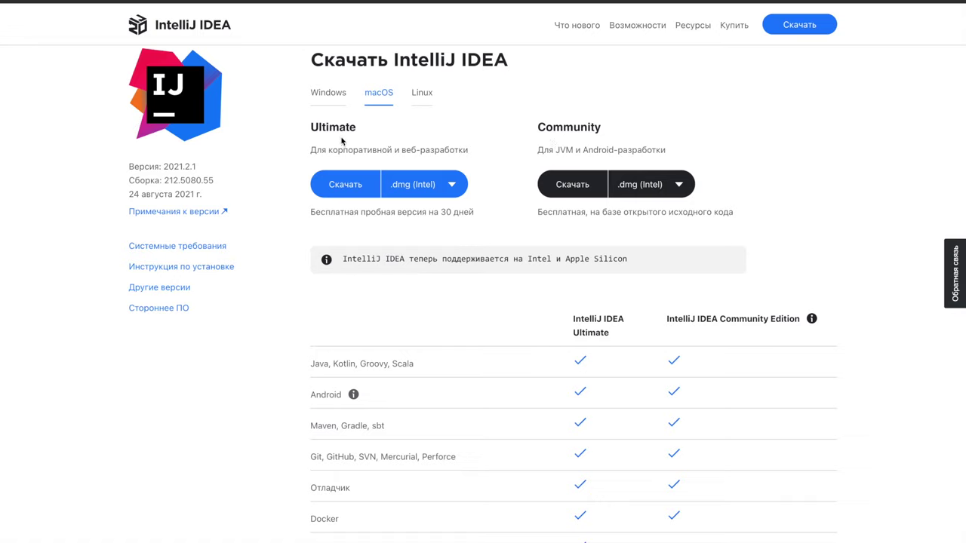
{"action": "scroll", "coordinate": [371, 142], "scroll_direction": "down", "scroll_amount": 3}
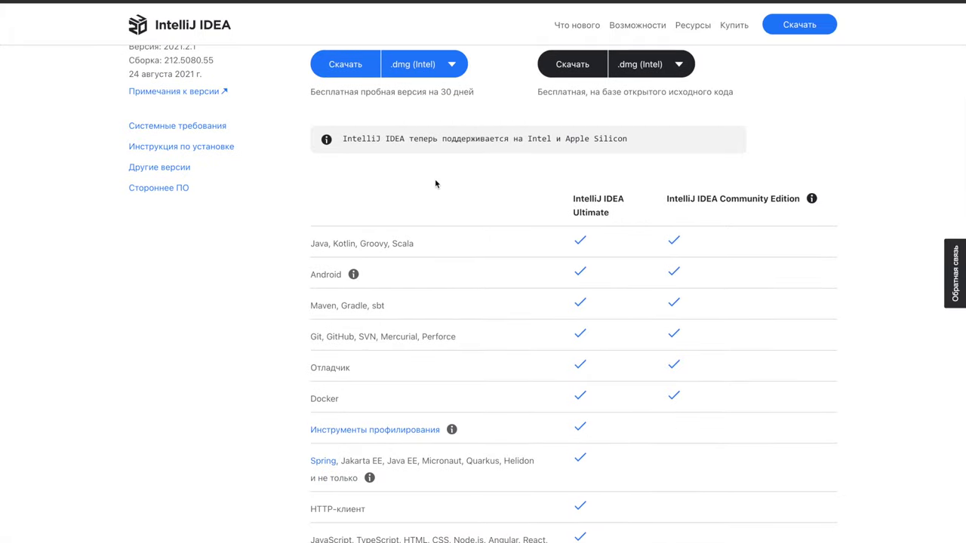
{"action": "scroll", "coordinate": [437, 185], "scroll_direction": "down", "scroll_amount": 4}
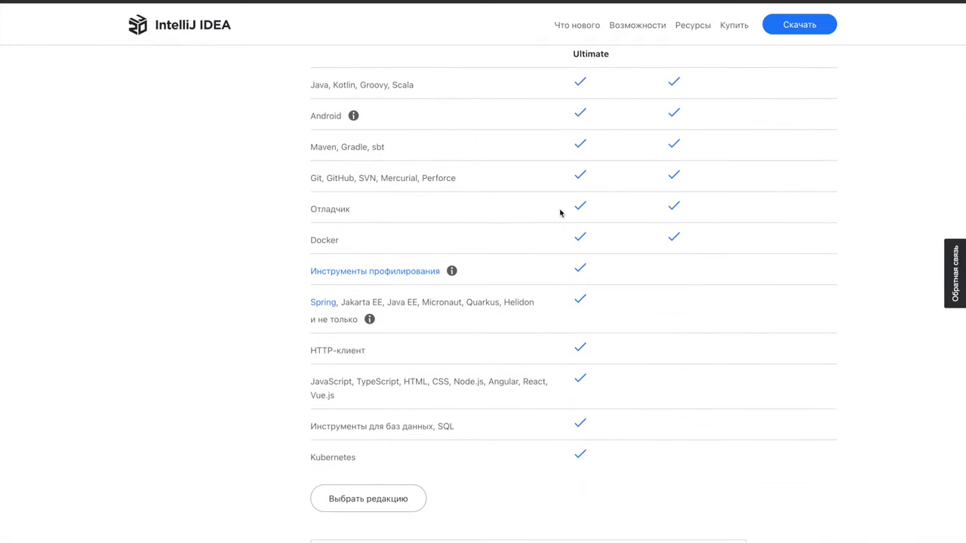
{"action": "scroll", "coordinate": [560, 212], "scroll_direction": "up", "scroll_amount": 8}
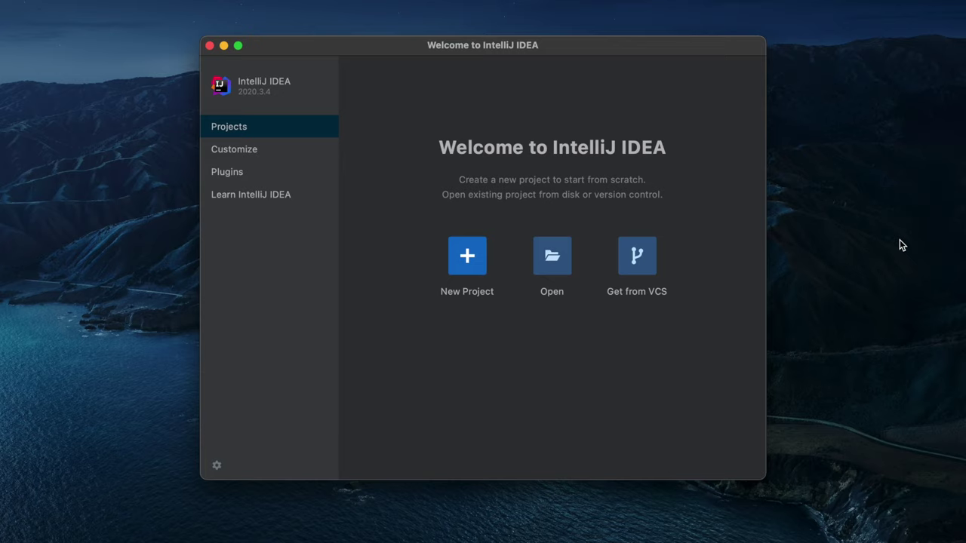
- Start a new project in IntelliJ IDEA and review the Java FX, Android, Spring Initializr, Empty Project and JavaScript project types
{"action": "left_click", "coordinate": [468, 258]}
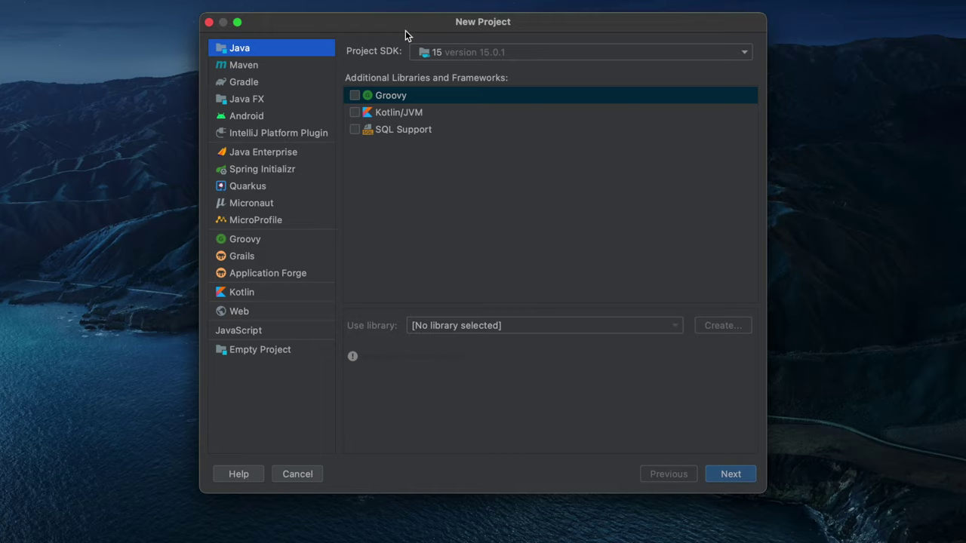
{"action": "mouse_move", "coordinate": [303, 63]}
{"action": "left_click", "coordinate": [252, 104]}
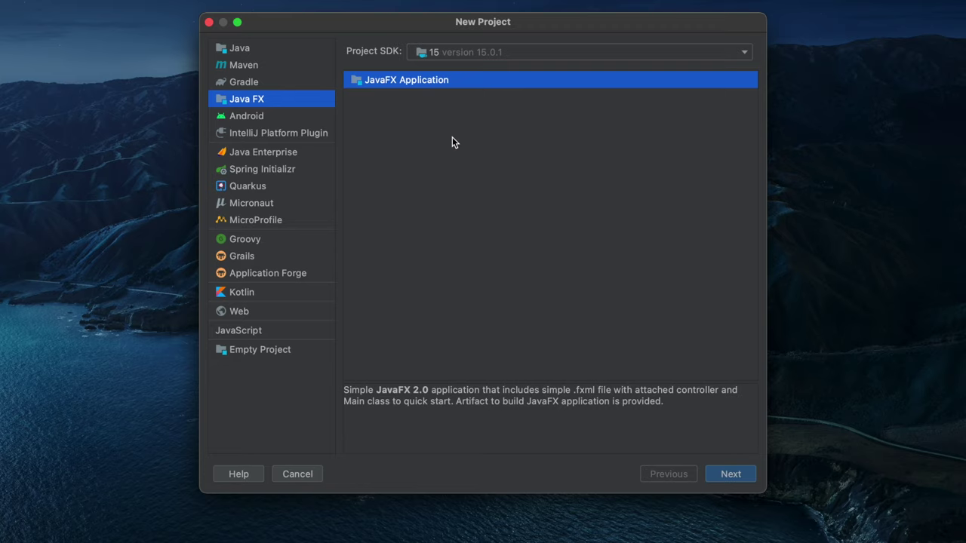
{"action": "left_click", "coordinate": [284, 118]}
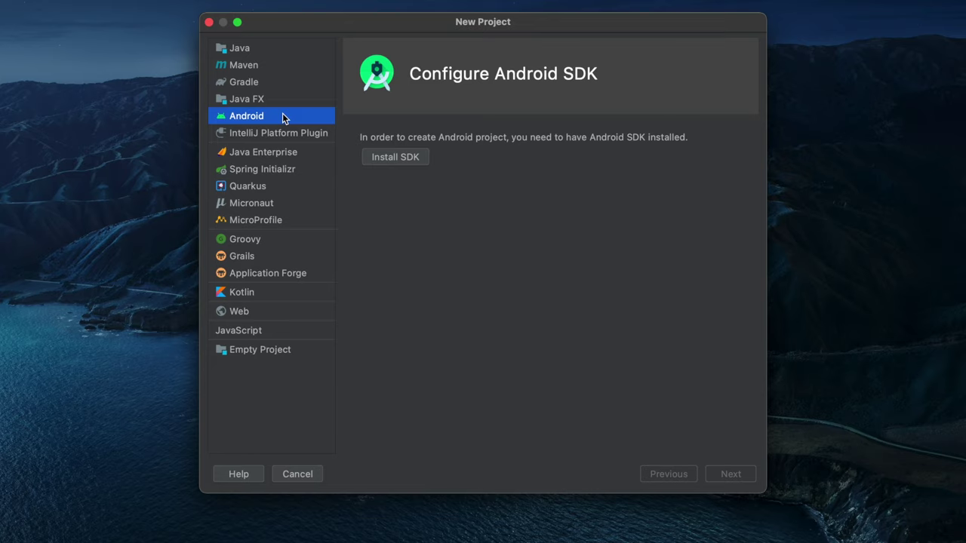
{"action": "left_click", "coordinate": [296, 175]}
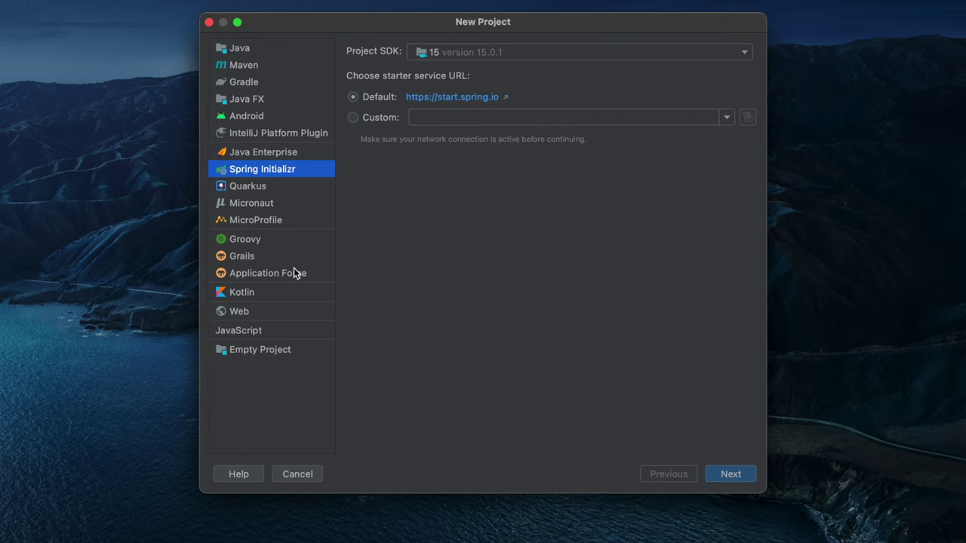
{"action": "left_click", "coordinate": [273, 352]}
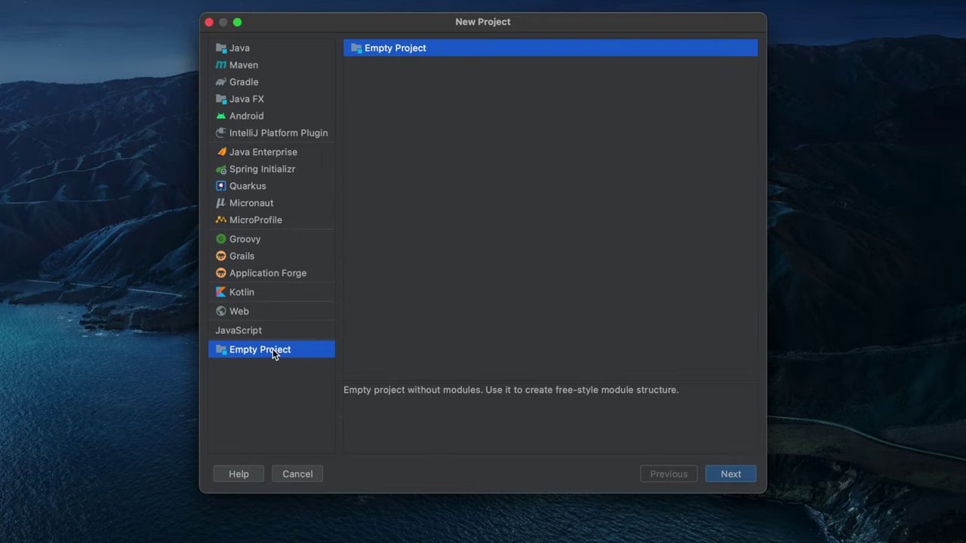
{"action": "left_click", "coordinate": [249, 332]}
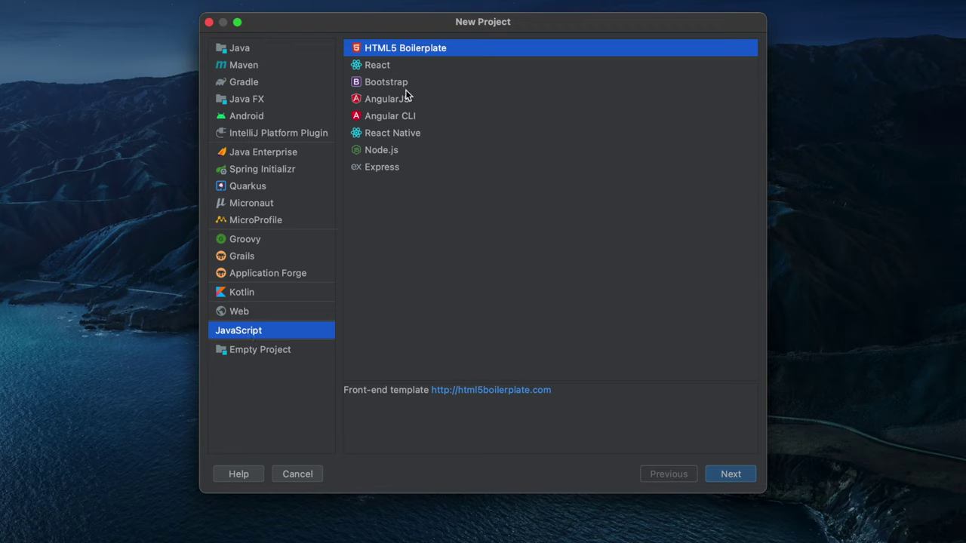
- Choose the plain Java project type without additional libraries and set its project SDK to the detected JDK 16.0.2
{"action": "left_click", "coordinate": [249, 48]}
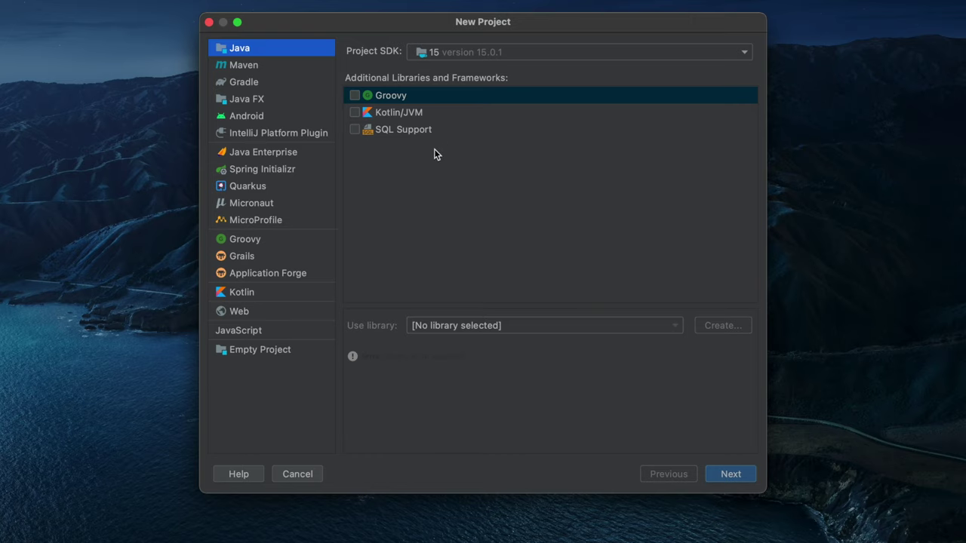
{"action": "left_click", "coordinate": [355, 130]}
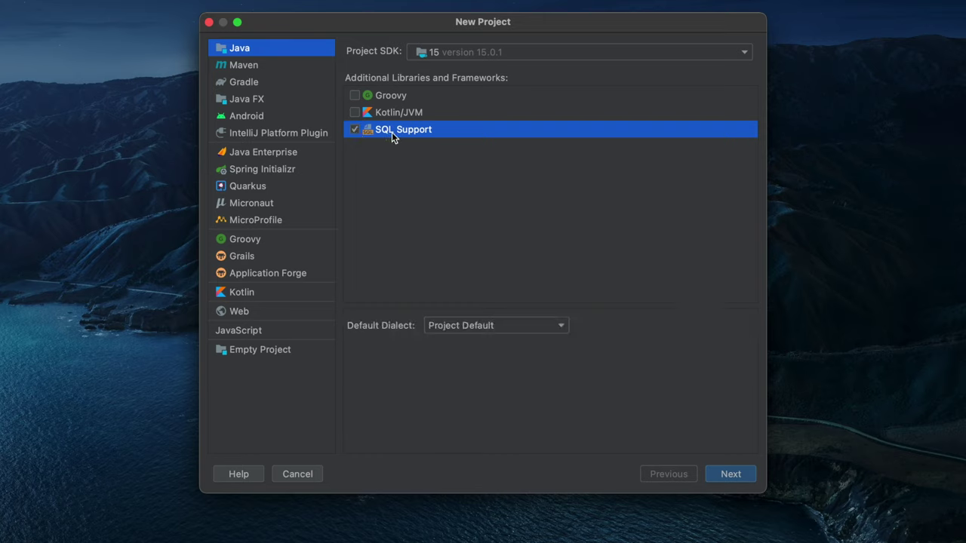
{"action": "left_click", "coordinate": [355, 131]}
{"action": "left_click", "coordinate": [408, 115]}
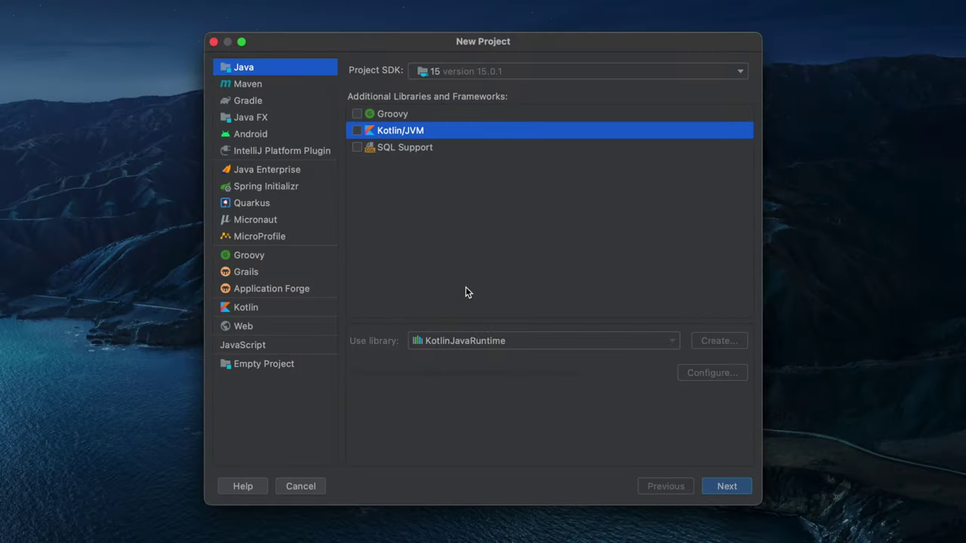
{"action": "left_click", "coordinate": [440, 73]}
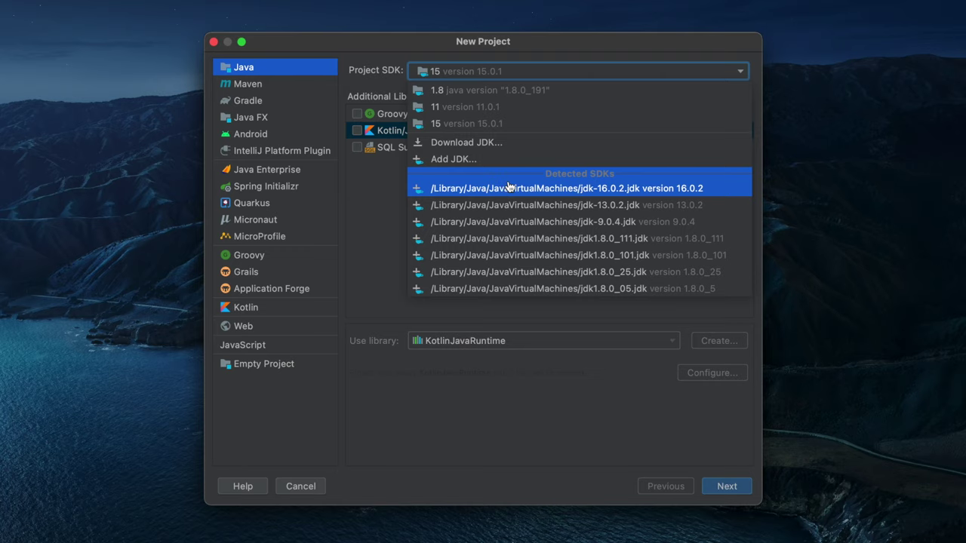
{"action": "left_click", "coordinate": [609, 190]}
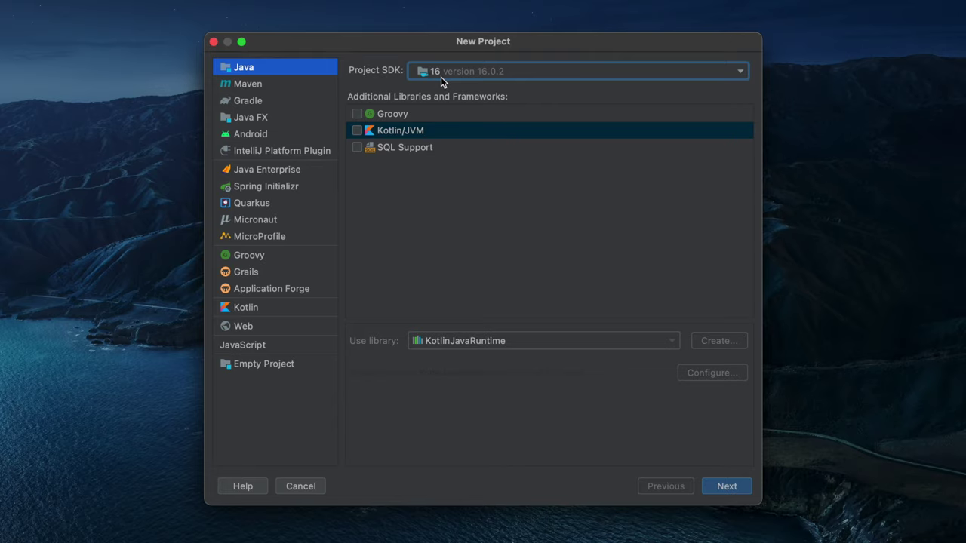
- Base the new project on the Command Line App template
{"action": "left_click", "coordinate": [720, 483]}
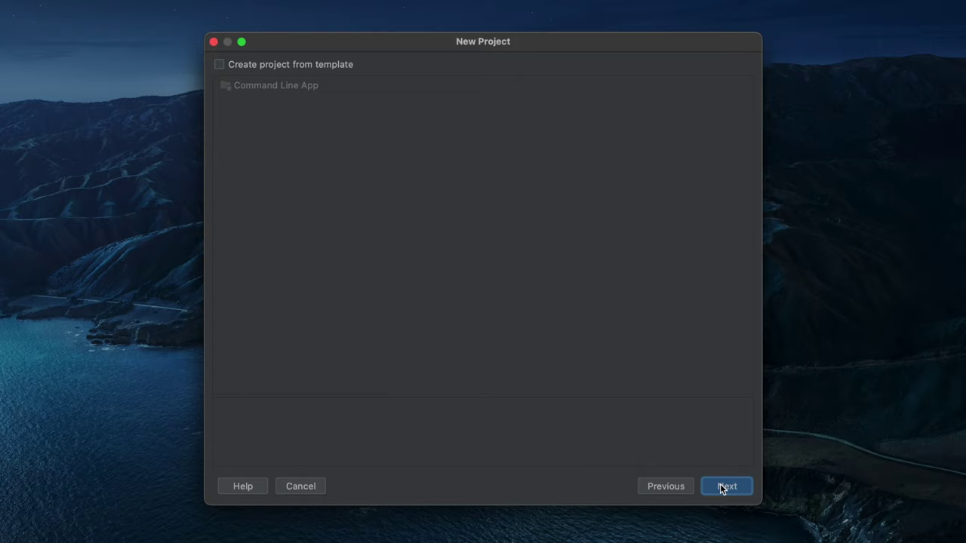
{"action": "left_click", "coordinate": [219, 65]}
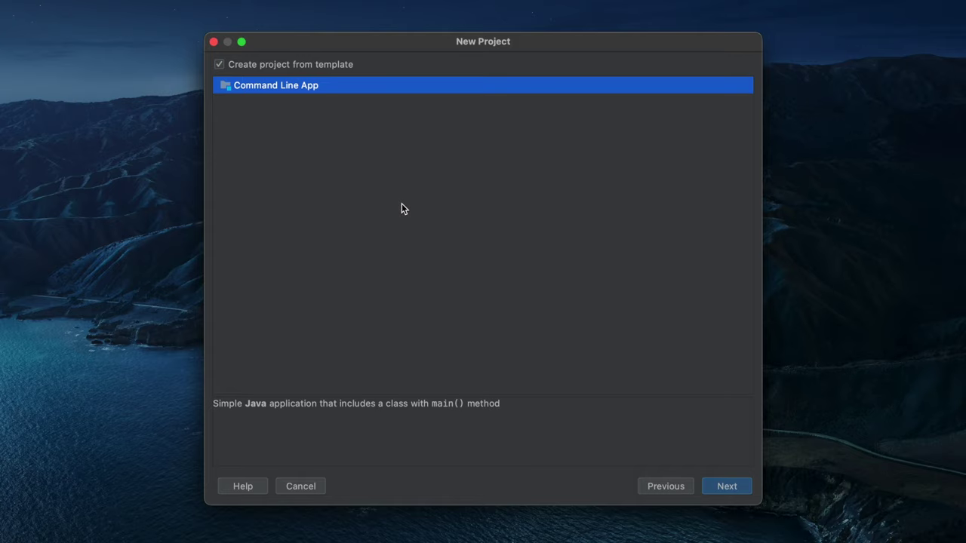
{"action": "left_click", "coordinate": [731, 489]}
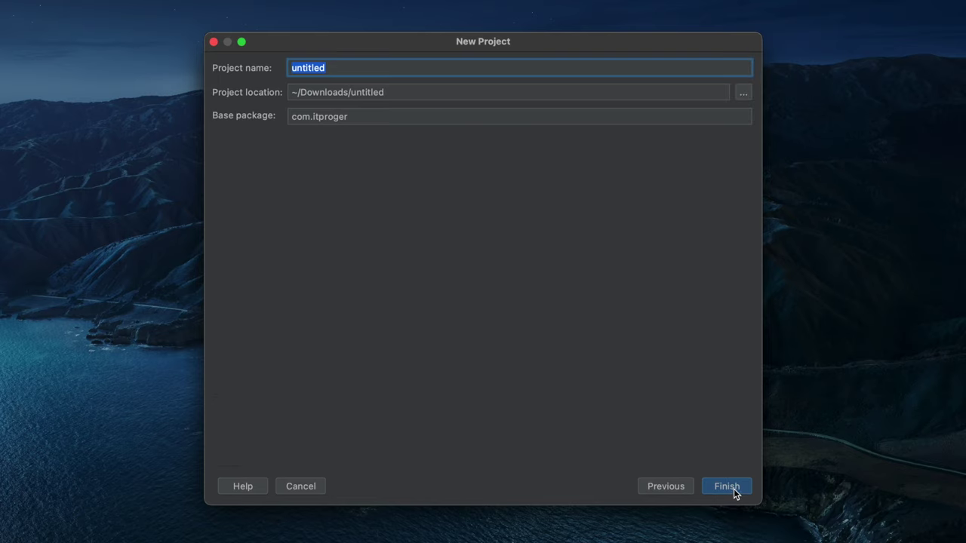
- Name the project itproger-java, keep the base package com.itproger, and create the project
{"action": "type", "text": "itproger"}
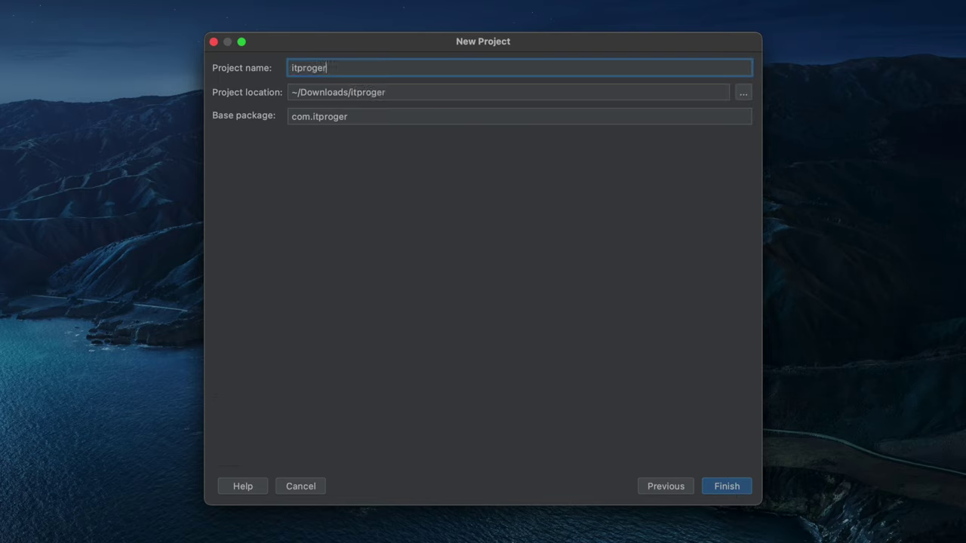
{"action": "type", "text": "-java"}
{"action": "left_click_drag", "start_coordinate": [311, 116], "coordinate": [373, 116]}
{"action": "left_click", "coordinate": [374, 117]}
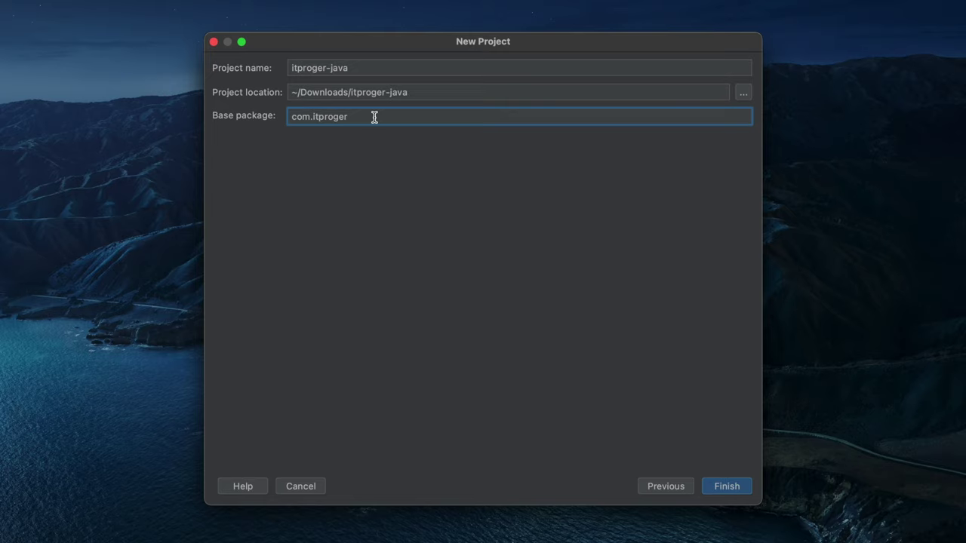
{"action": "left_click_drag", "start_coordinate": [311, 117], "coordinate": [273, 119]}
{"action": "left_click", "coordinate": [315, 118]}
{"action": "left_click", "coordinate": [352, 118]}
{"action": "left_click_drag", "start_coordinate": [311, 118], "coordinate": [267, 121]}
{"action": "left_click", "coordinate": [735, 489]}
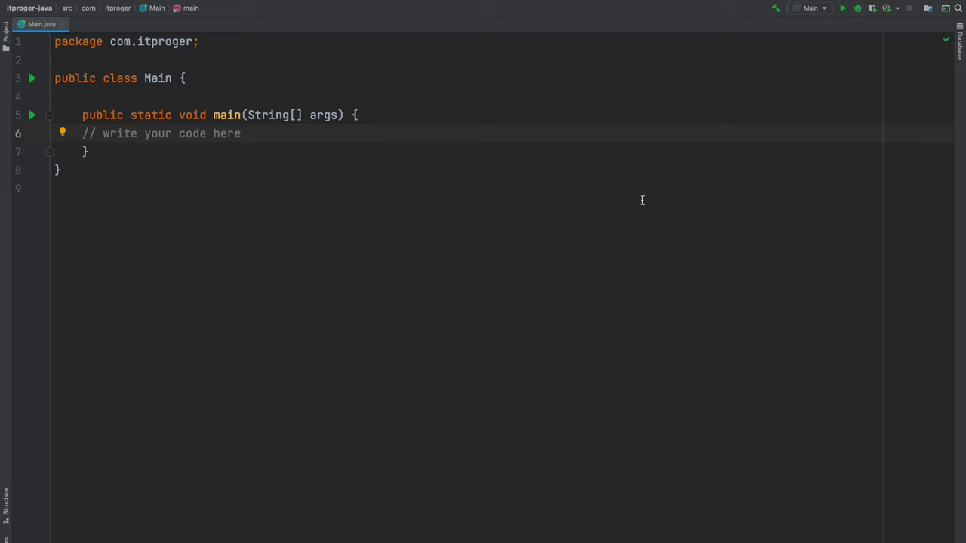
- Run the generated Main class of the new project
{"action": "left_click", "coordinate": [289, 173]}
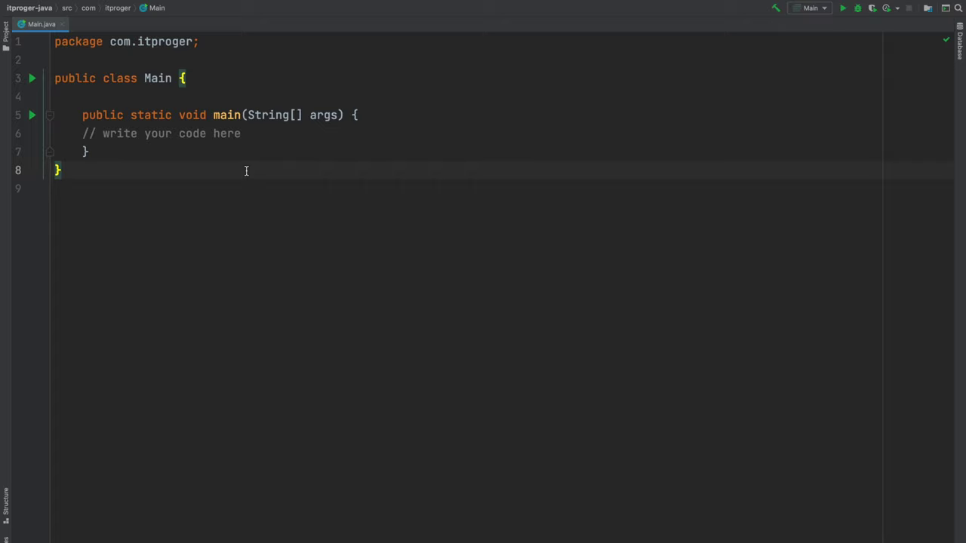
{"action": "left_click", "coordinate": [844, 9]}
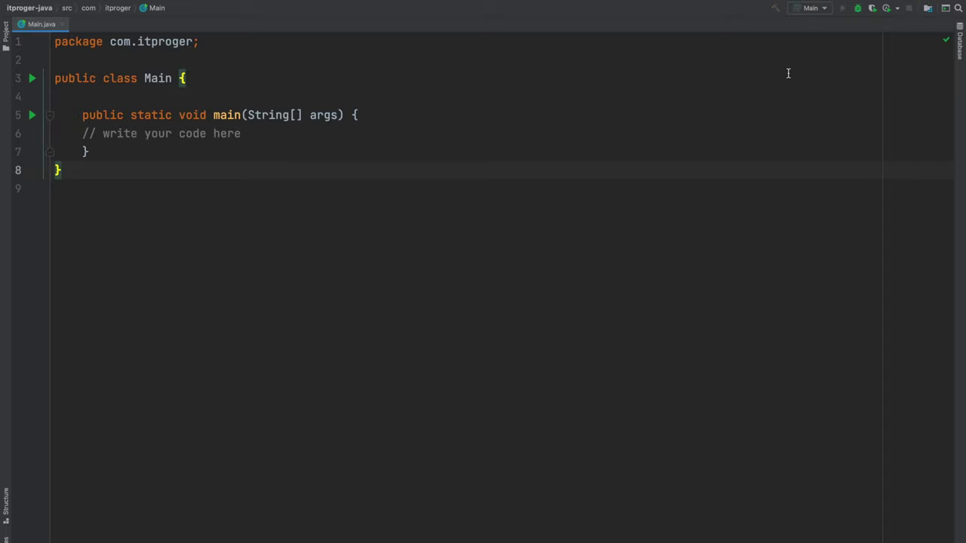